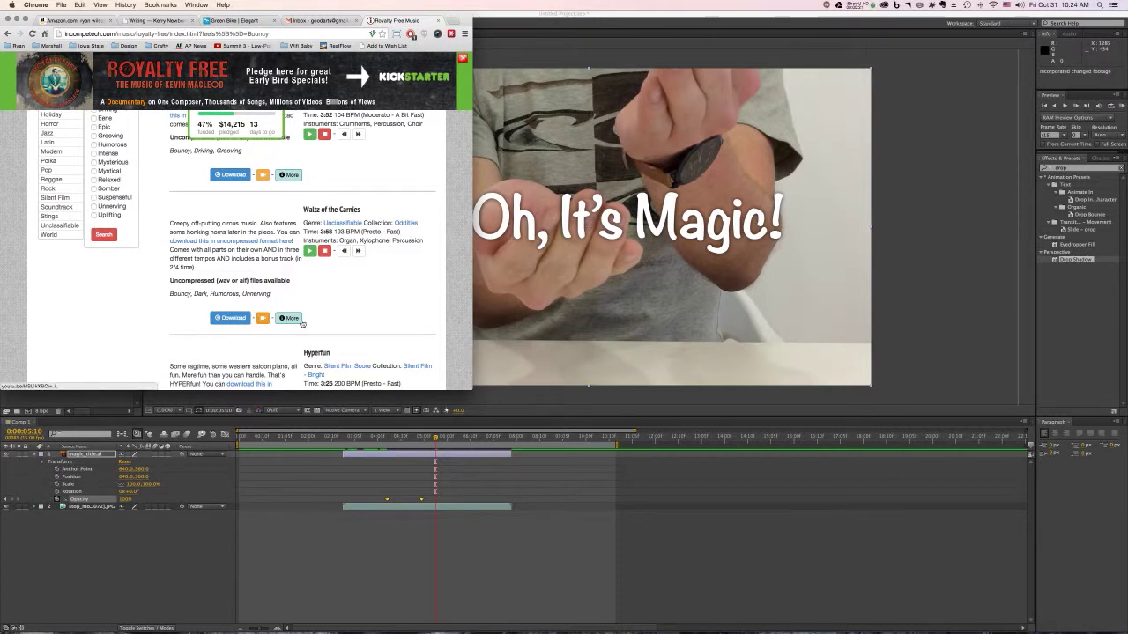
# - Show the credit details for "Waltz of the Carnies" and download the track as an MP3
pyautogui.click(291, 318)
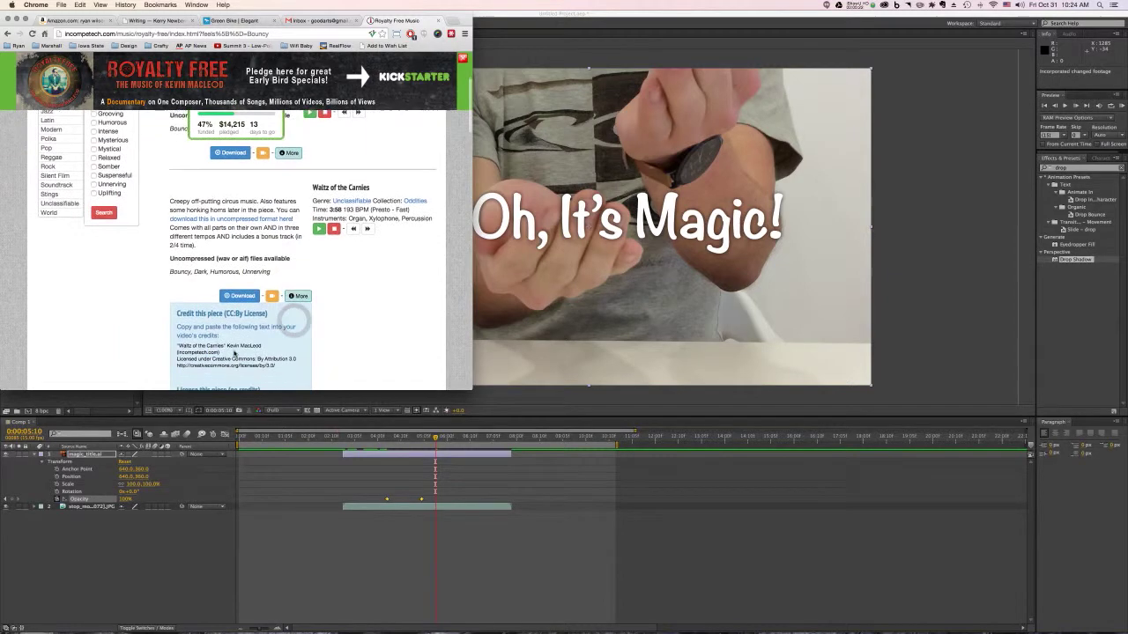
pyautogui.click(240, 315)
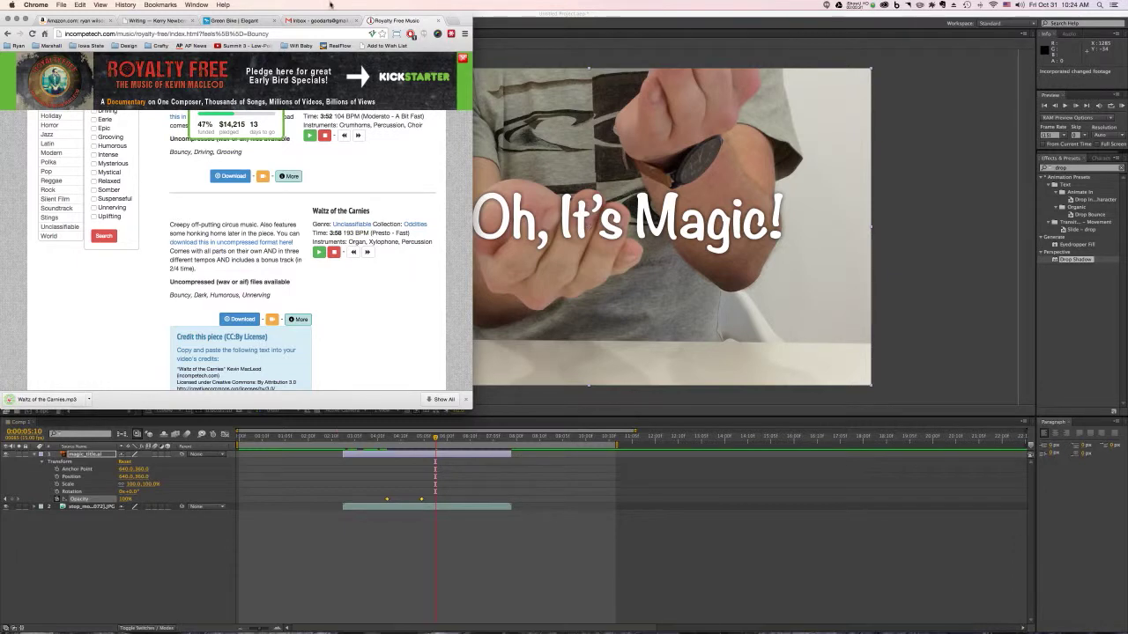
# - Clear the open windows, move Waltz of the Carnies.mp3 from the Downloads folder to the desktop, and switch to After Effects
pyautogui.doubleClick(391, 13)
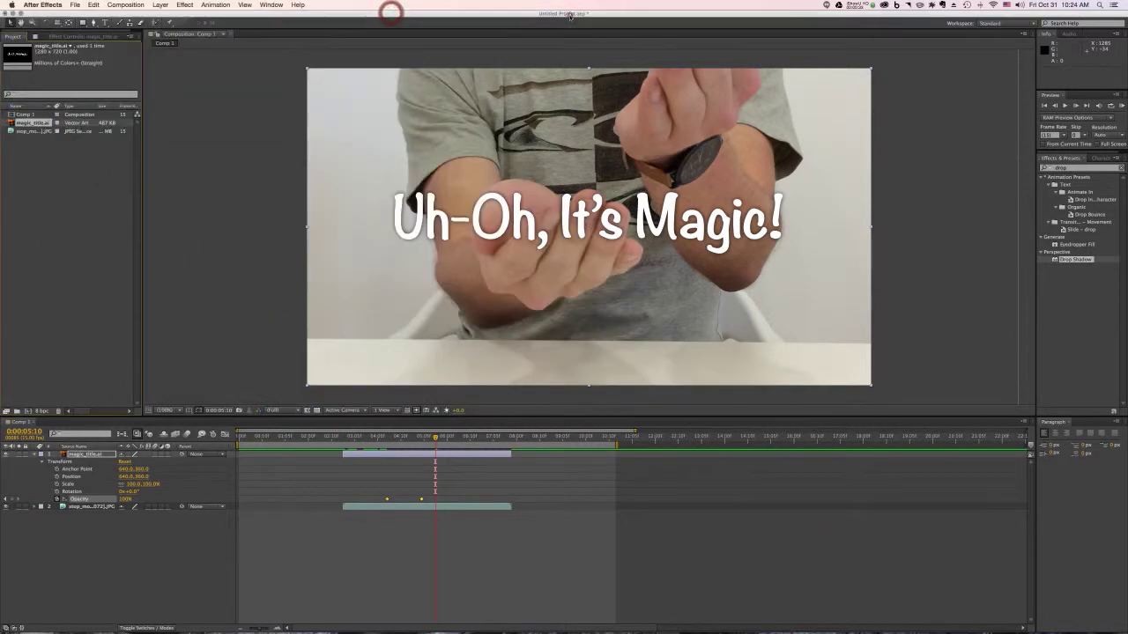
pyautogui.doubleClick(569, 14)
pyautogui.click(697, 147)
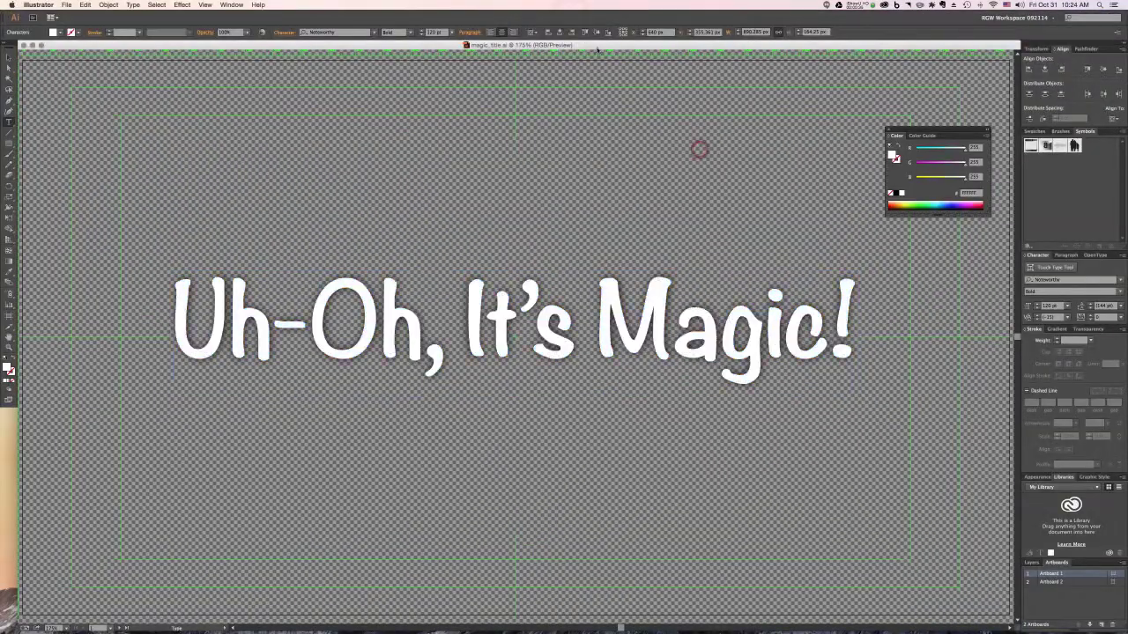
pyautogui.doubleClick(596, 45)
pyautogui.moveTo(795, 617)
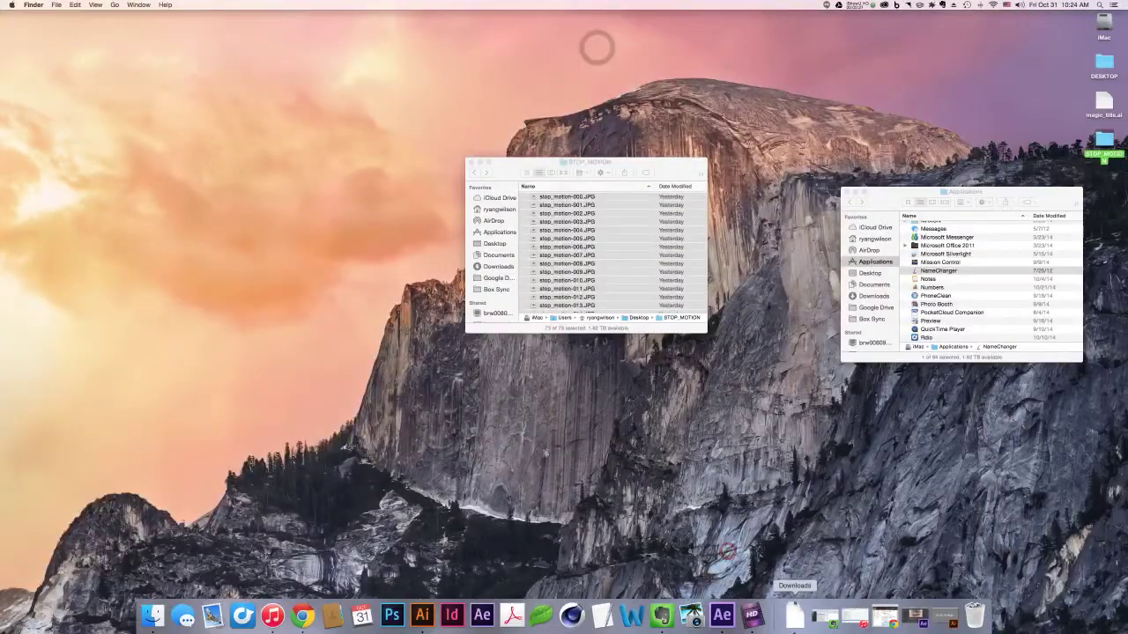
pyautogui.click(795, 617)
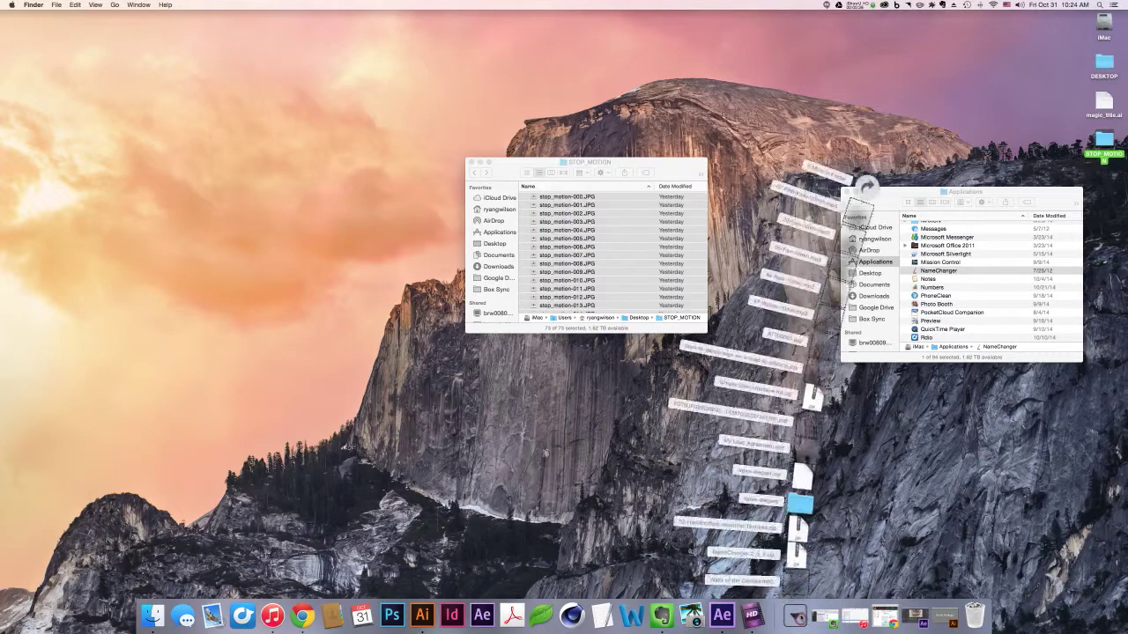
pyautogui.click(797, 574)
pyautogui.moveTo(1085, 437); pyautogui.dragTo(1070, 406)
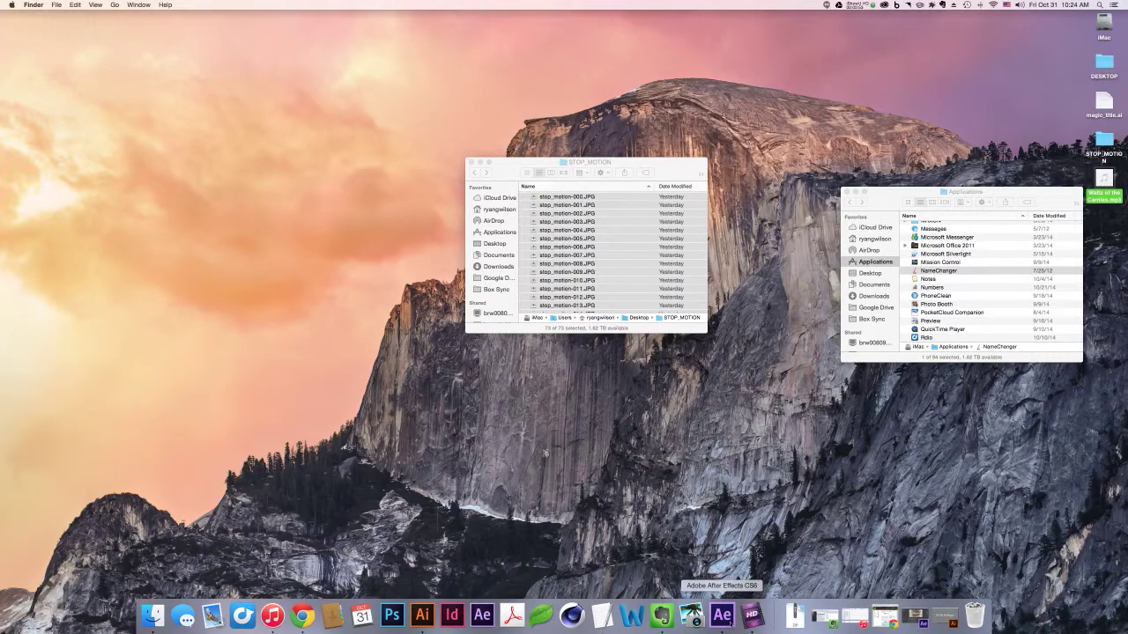
pyautogui.click(724, 615)
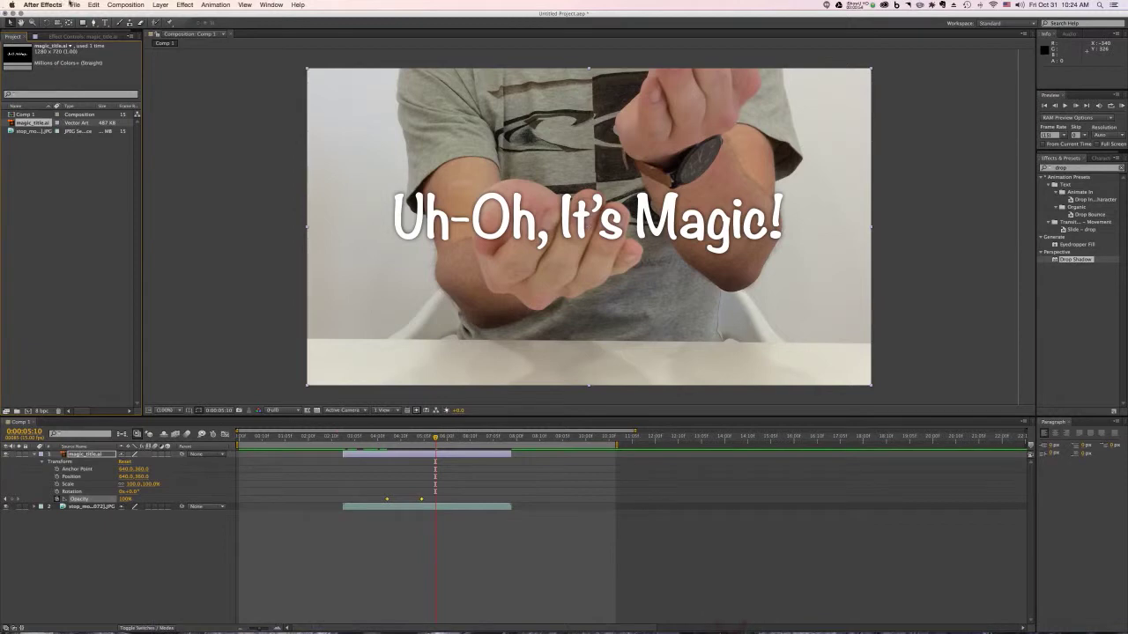
# - Add Waltz of the Carnies.mp3 to the project straight from the desktop and delete it from the project again
pyautogui.moveTo(1126, 159); pyautogui.dragTo(84, 185)
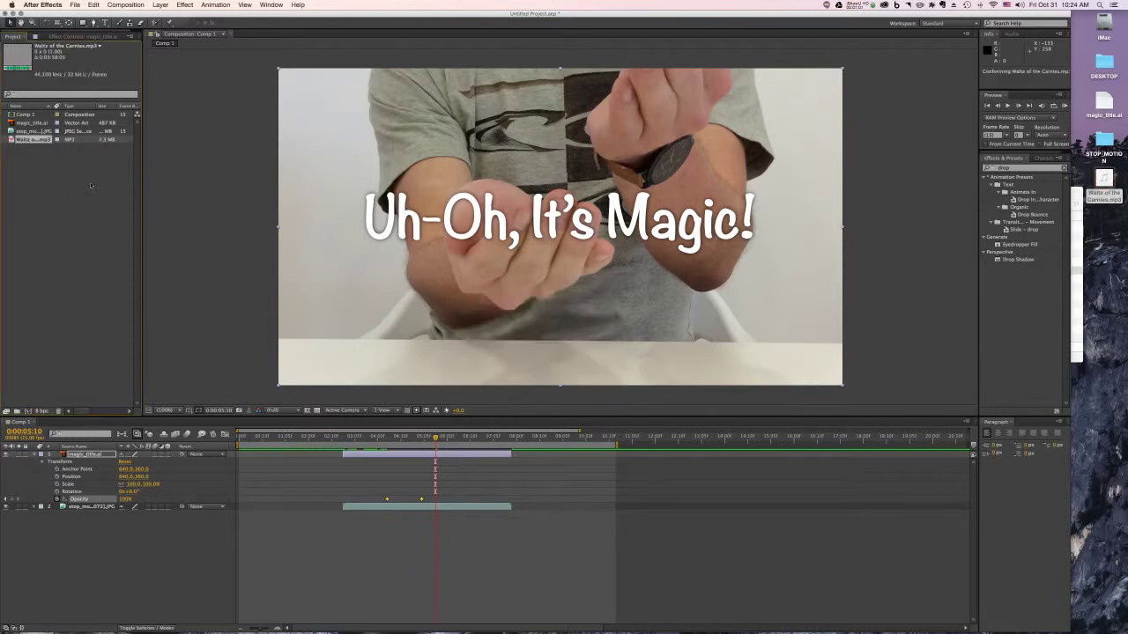
pyautogui.press('Delete')
# - Import Waltz of the Carnies.mp3 from the desktop as footage and add it to Comp 1 beneath the stop-motion layer
pyautogui.click(74, 4)
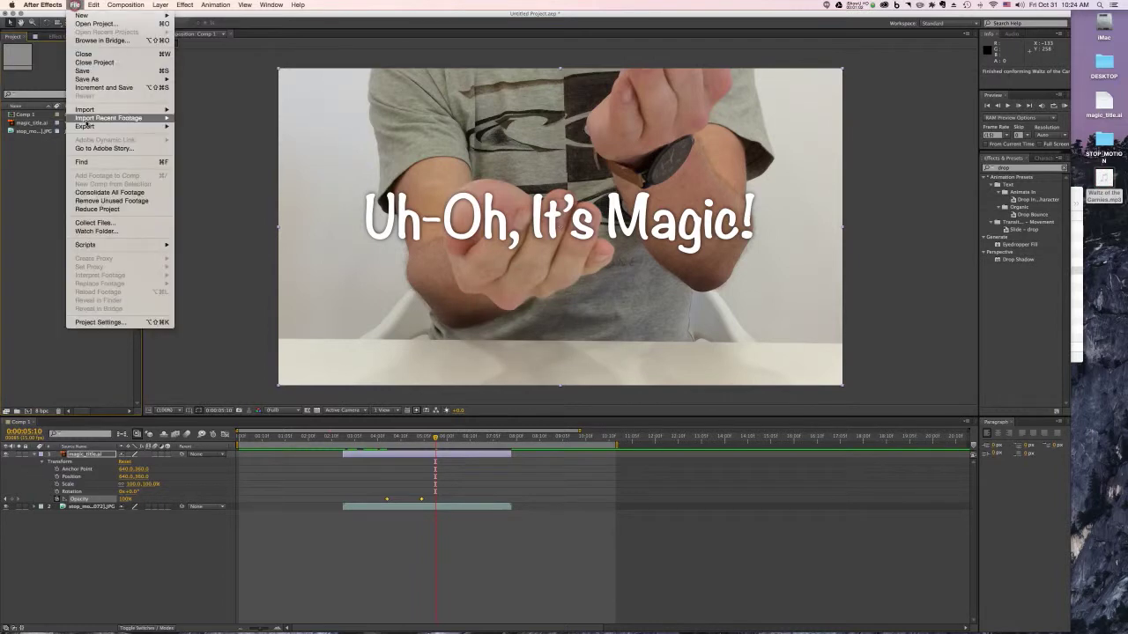
pyautogui.moveTo(91, 110)
pyautogui.click(204, 113)
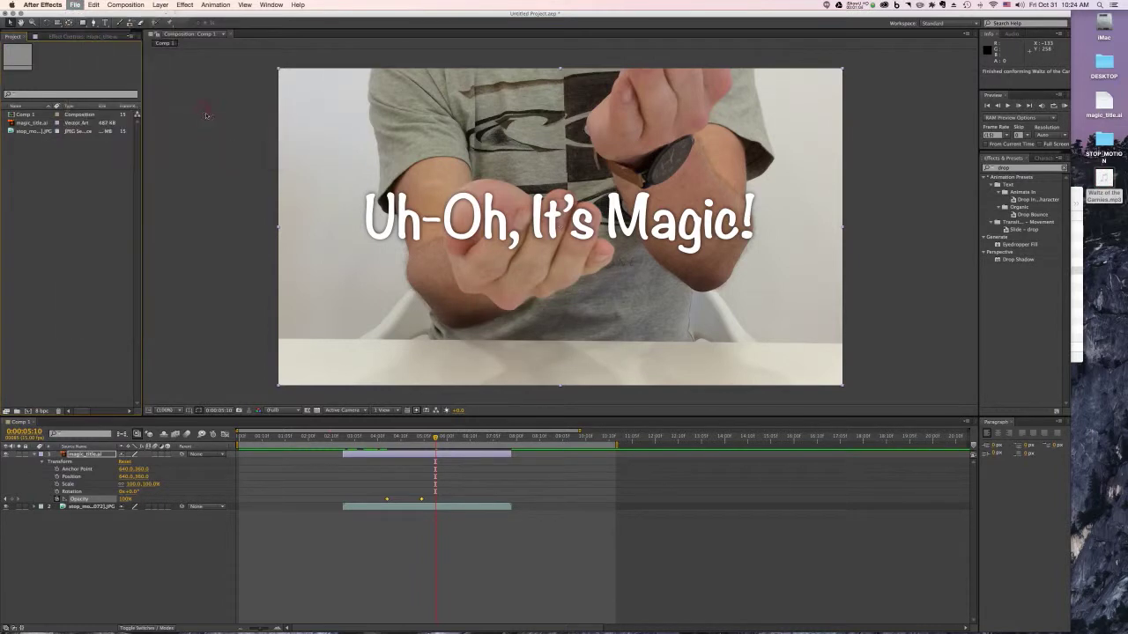
pyautogui.click(548, 166)
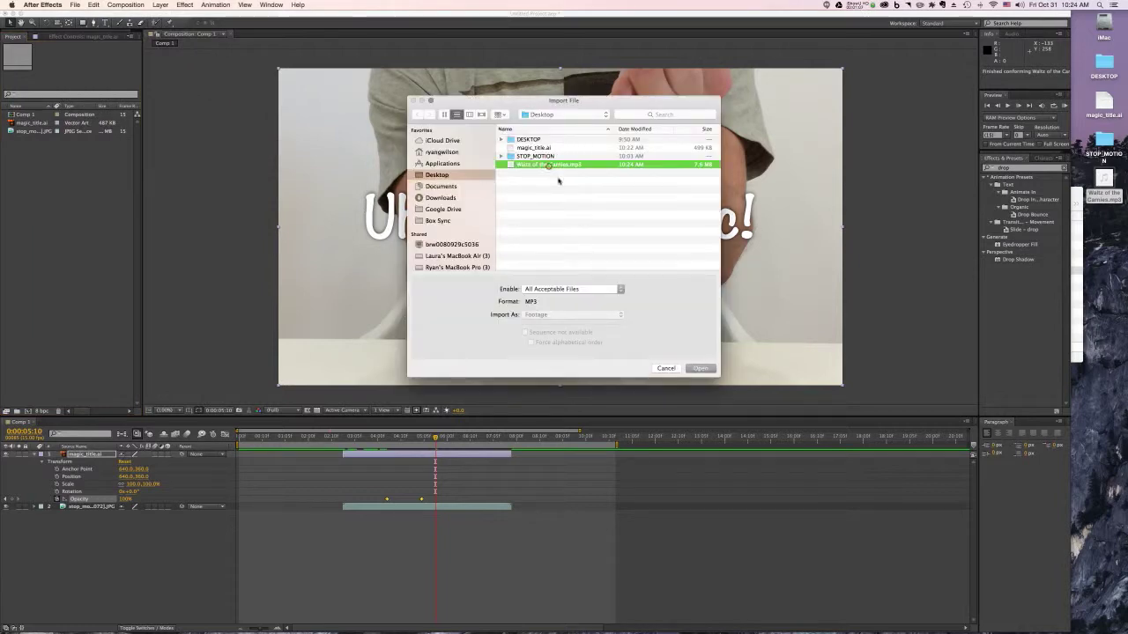
pyautogui.click(704, 368)
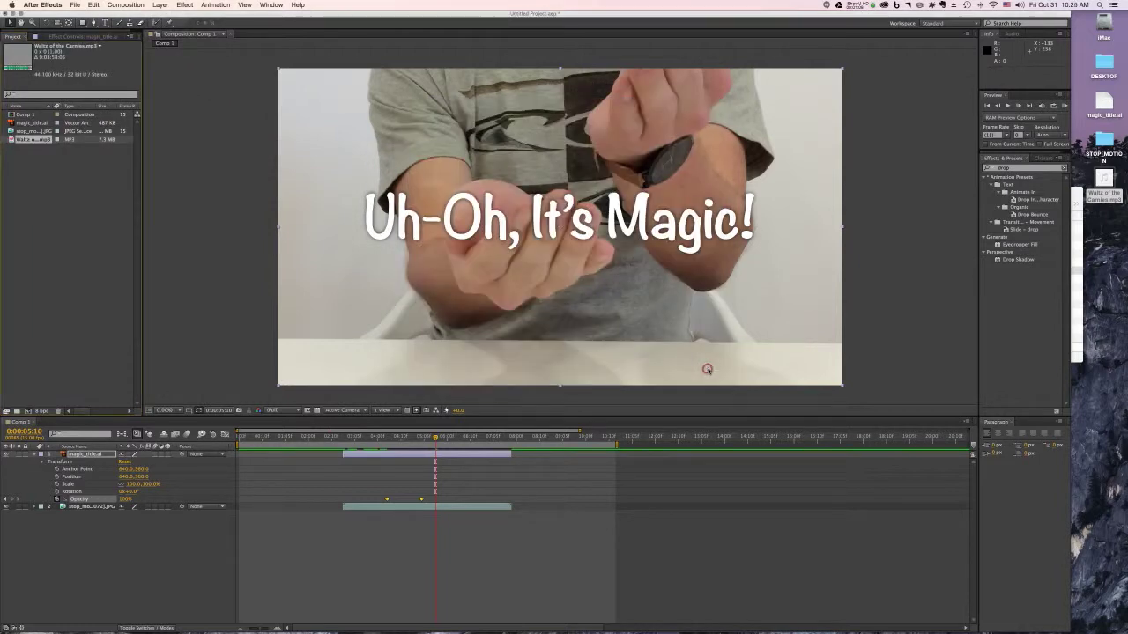
pyautogui.moveTo(1070, 285); pyautogui.dragTo(1127, 285)
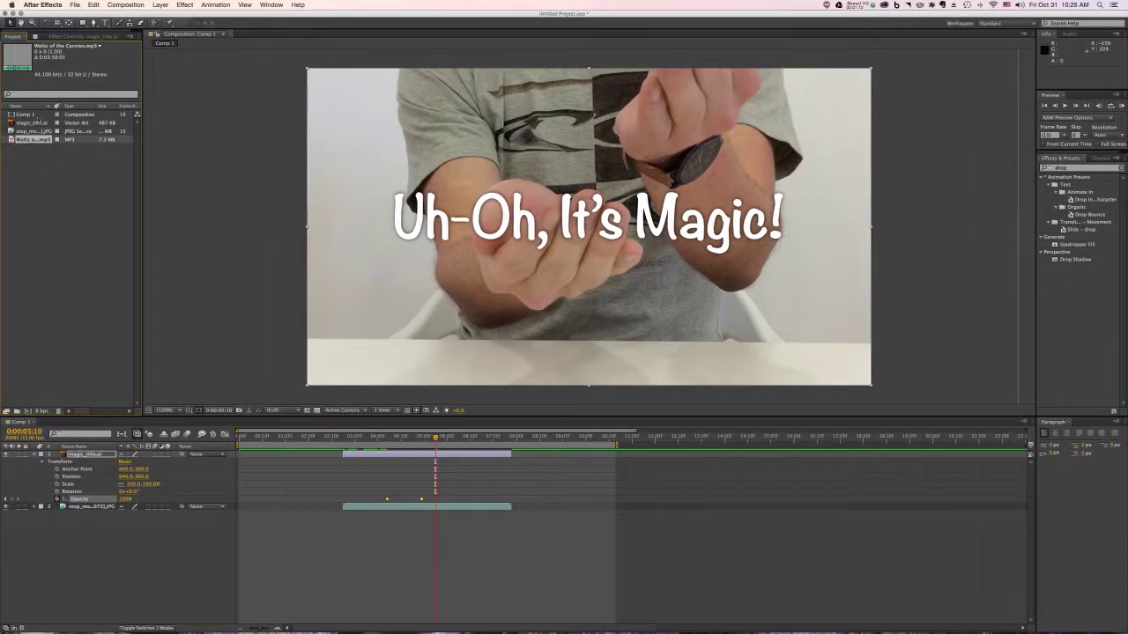
pyautogui.moveTo(12, 140); pyautogui.dragTo(131, 514)
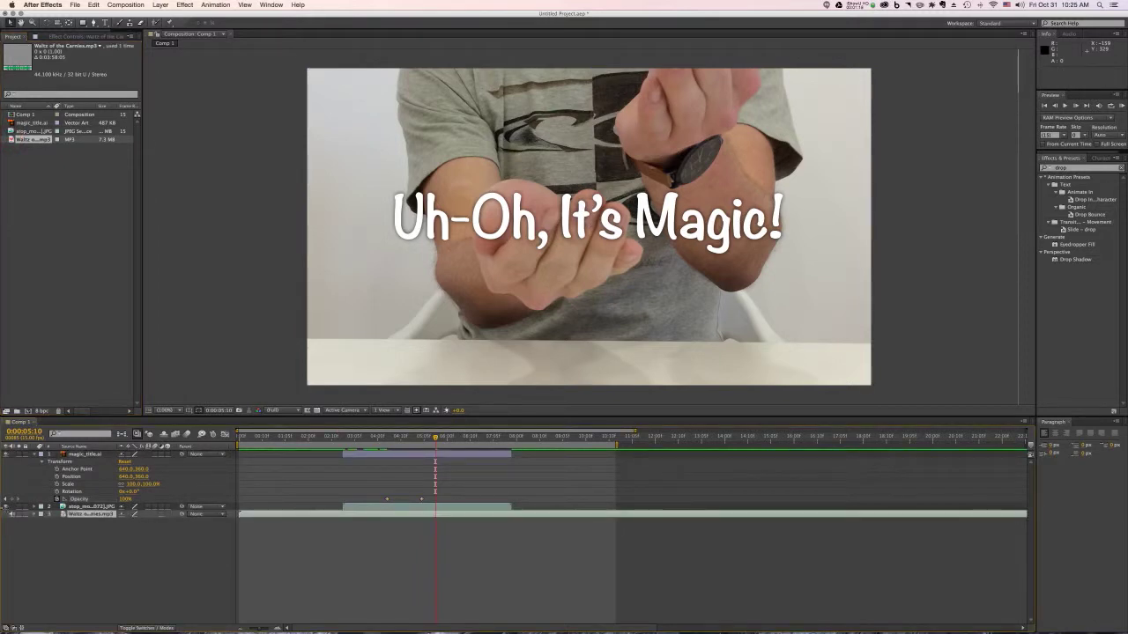
# - Toggle the visibility of the stop-motion and title layers off and on, and try the music layer's switch
pyautogui.click(6, 508)
pyautogui.click(6, 508)
pyautogui.click(6, 508)
pyautogui.click(6, 508)
pyautogui.click(6, 507)
pyautogui.click(6, 508)
pyautogui.click(6, 508)
pyautogui.click(6, 507)
pyautogui.click(6, 508)
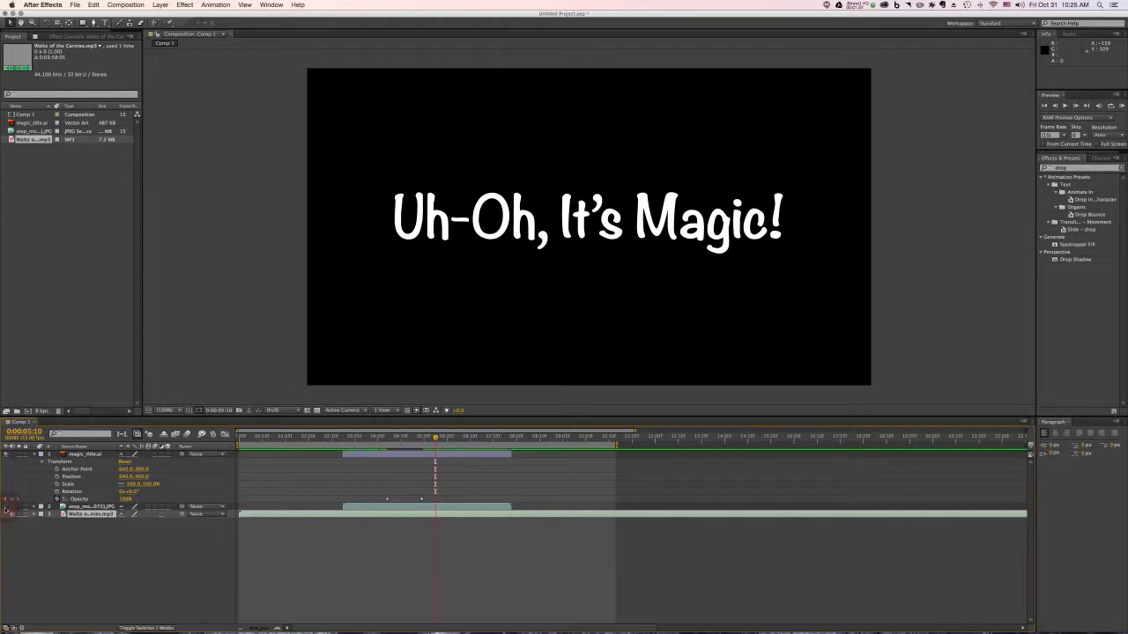
pyautogui.click(6, 507)
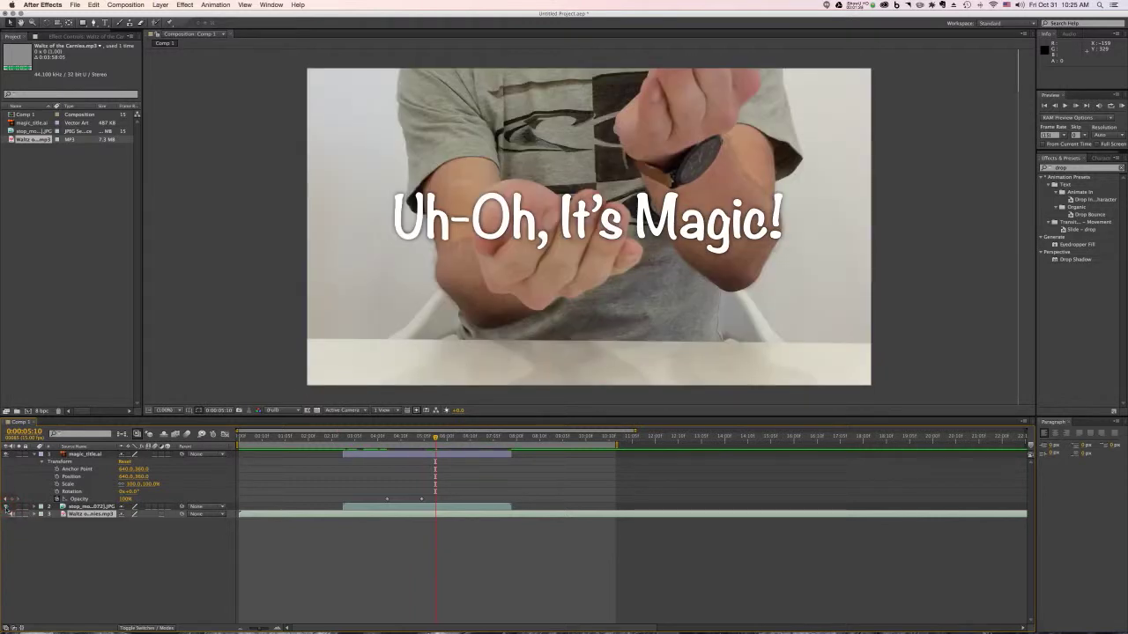
pyautogui.click(6, 455)
pyautogui.click(7, 455)
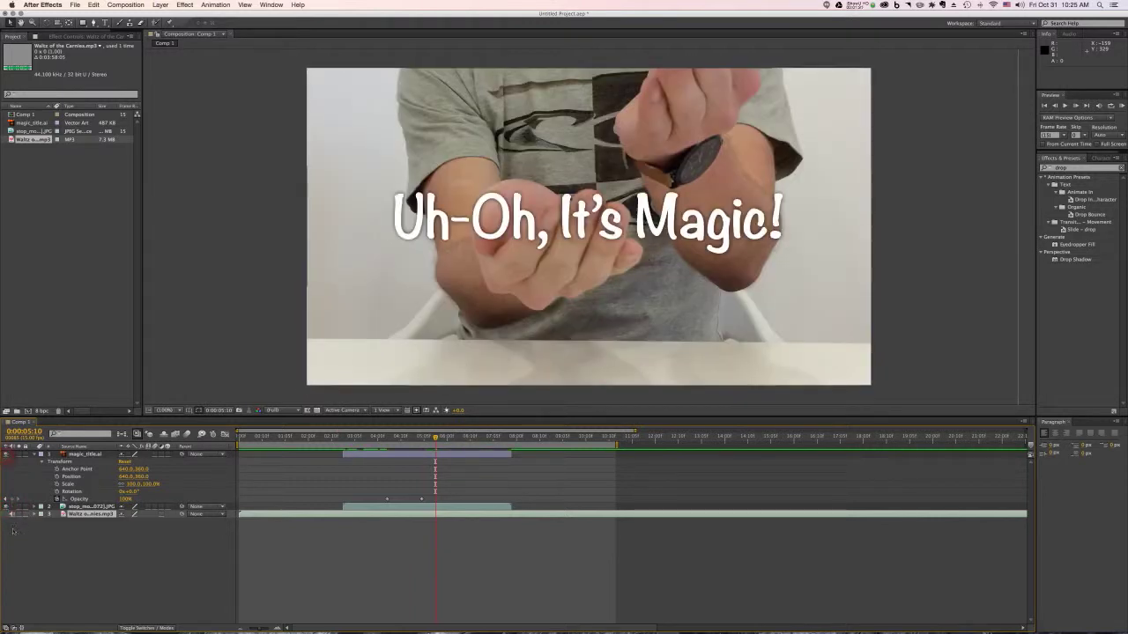
pyautogui.click(6, 515)
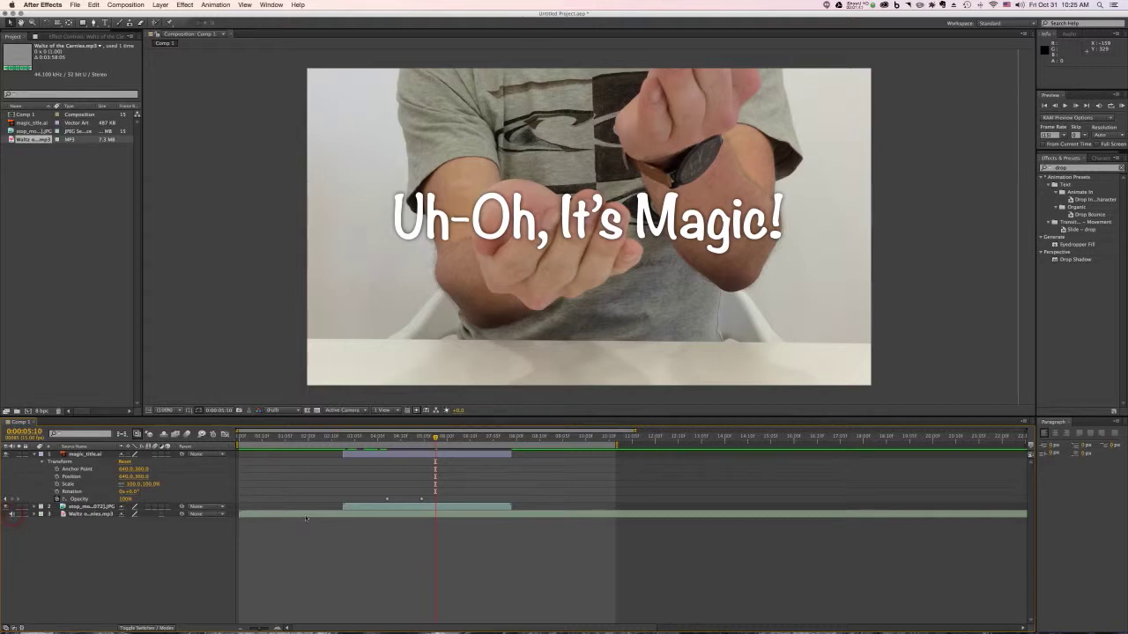
# - Shift the music layer to start with the video layers at 0:00:03:00, and place the playhead there
pyautogui.moveTo(278, 516); pyautogui.dragTo(389, 514)
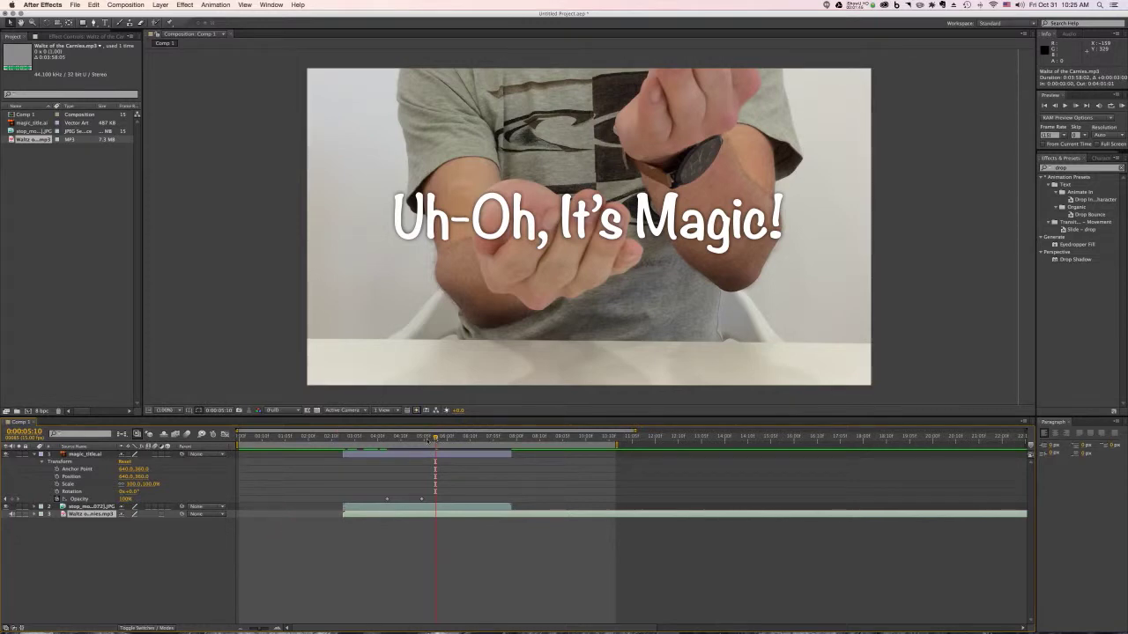
pyautogui.moveTo(429, 440); pyautogui.dragTo(377, 440)
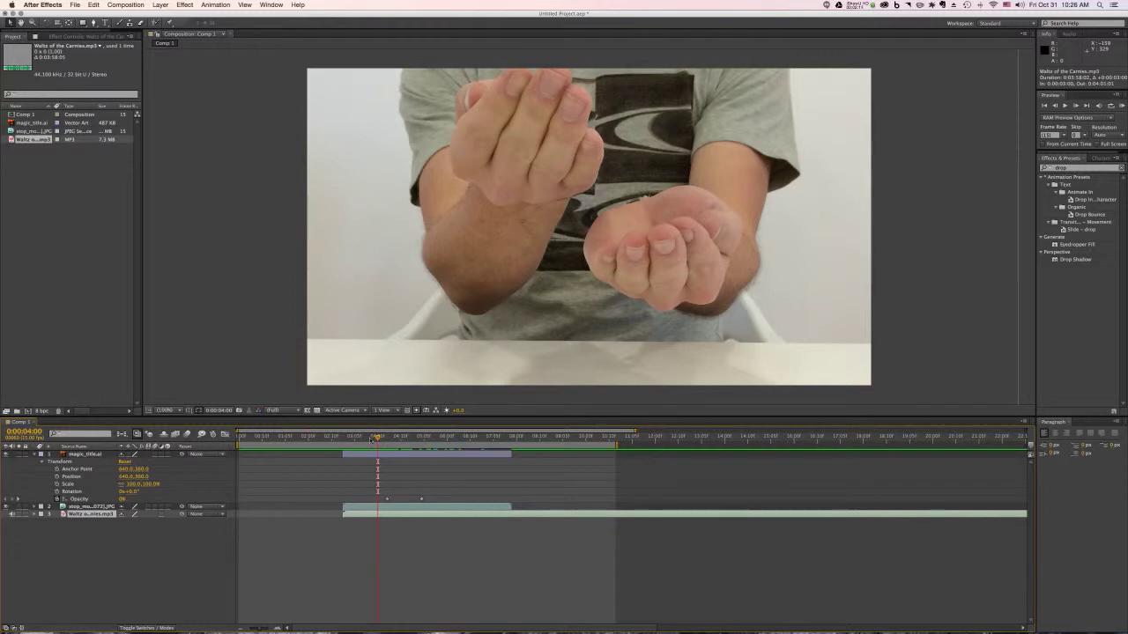
pyautogui.click(344, 438)
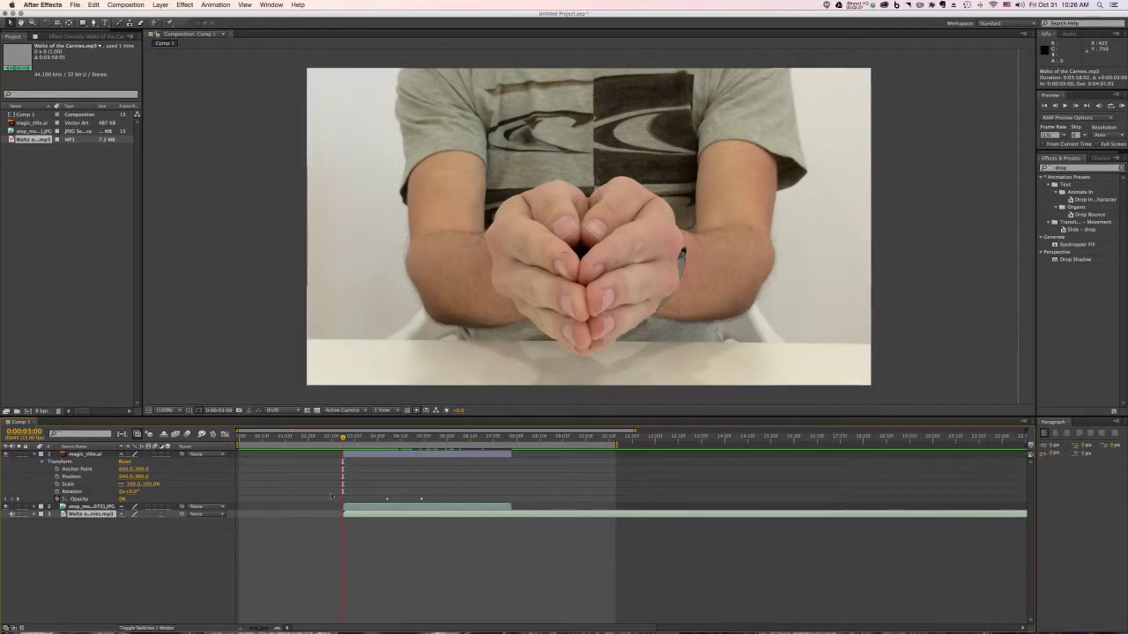
# - Expand the music layer's audio properties to display its waveform
pyautogui.click(35, 515)
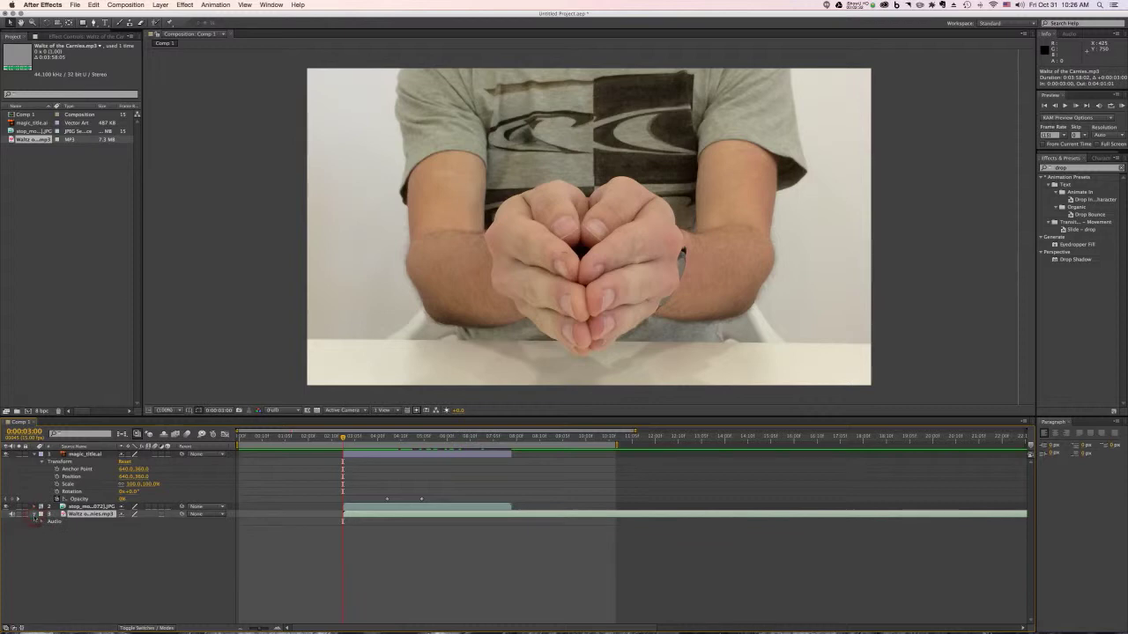
pyautogui.click(42, 521)
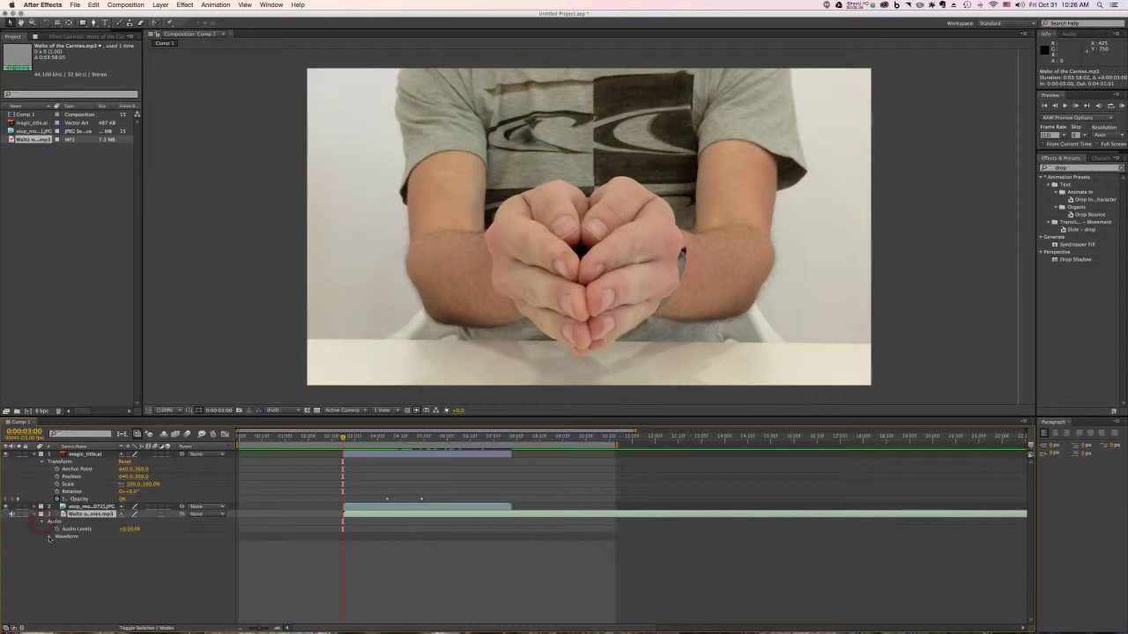
pyautogui.click(50, 538)
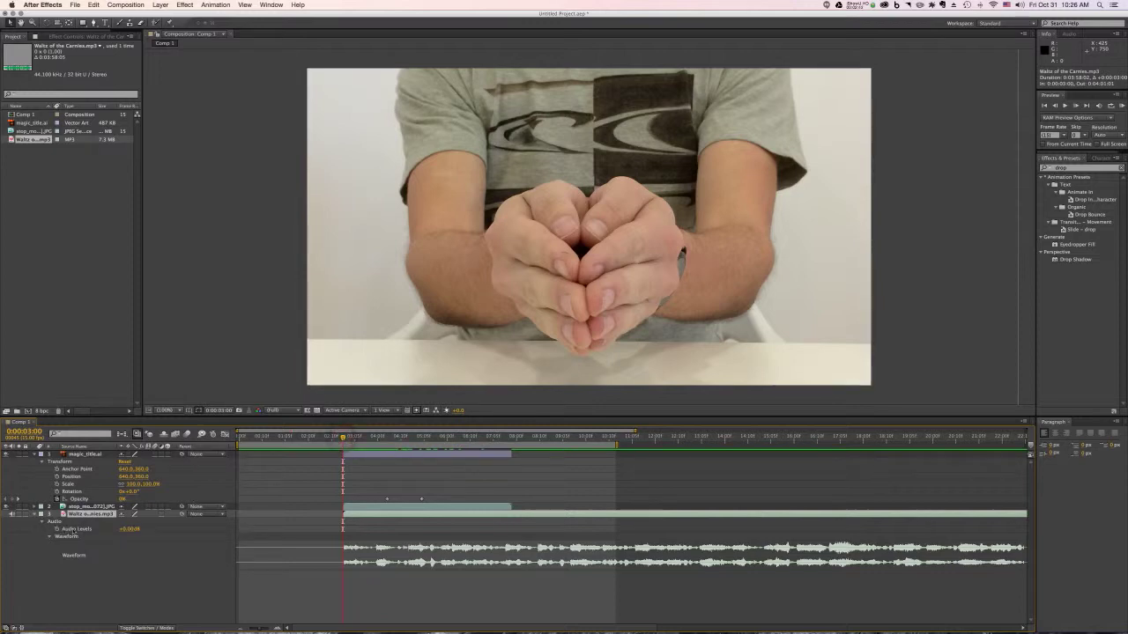
# - Keyframe a fade-in on the music layer's Audio Levels, from -48 dB at 0:00:03:00 to 0 dB at 0:00:03:13
pyautogui.click(57, 529)
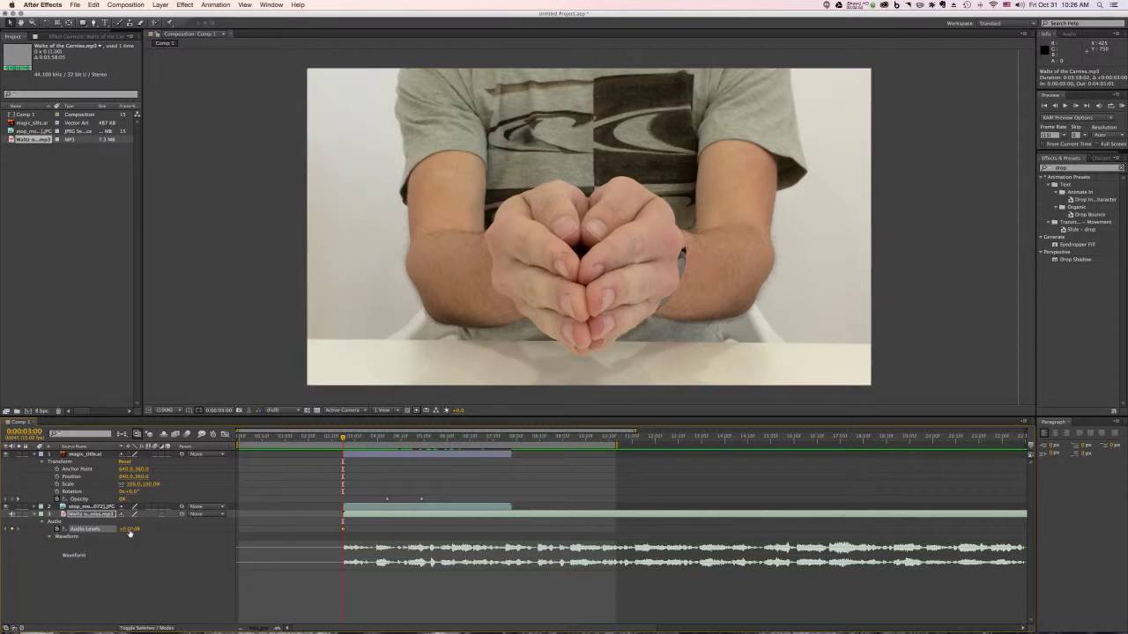
pyautogui.moveTo(130, 531); pyautogui.dragTo(80, 531)
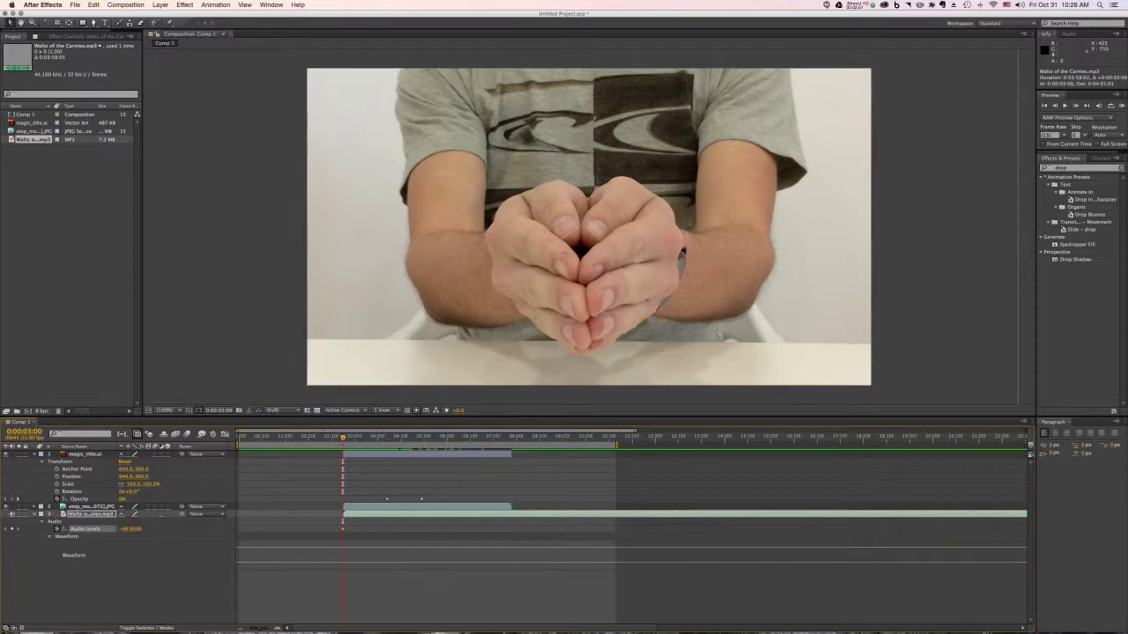
pyautogui.moveTo(351, 439); pyautogui.dragTo(373, 439)
pyautogui.moveTo(129, 530); pyautogui.dragTo(169, 530)
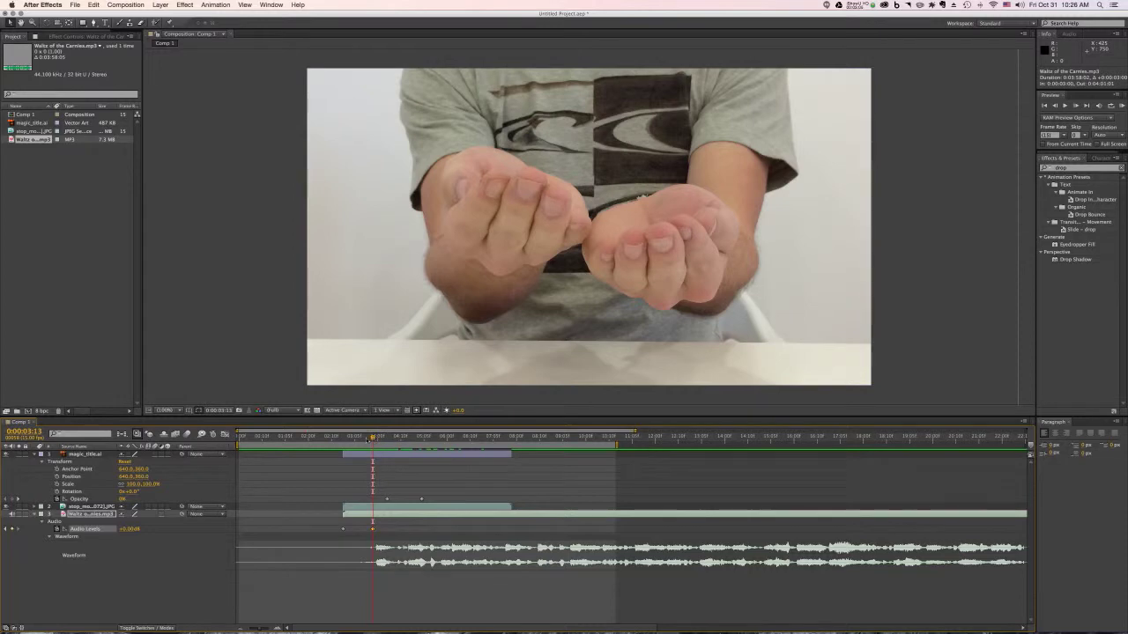
# - Remove all Audio Levels keyframes from the music layer and turn off the property's animation
pyautogui.moveTo(371, 438); pyautogui.dragTo(431, 448)
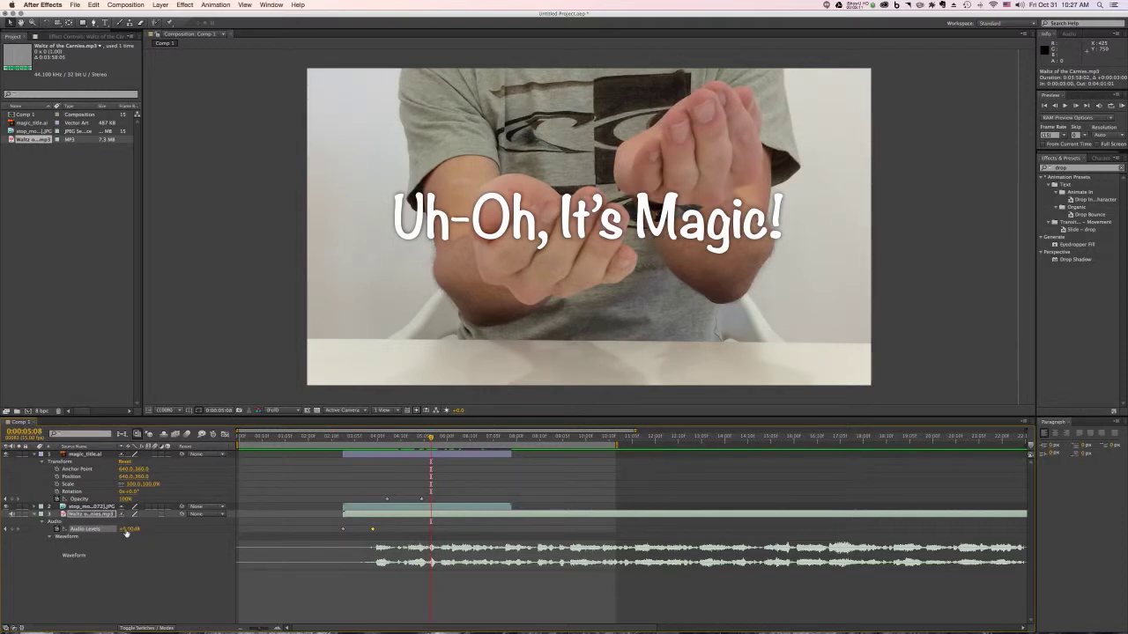
pyautogui.moveTo(373, 531); pyautogui.dragTo(342, 529)
pyautogui.click(56, 529)
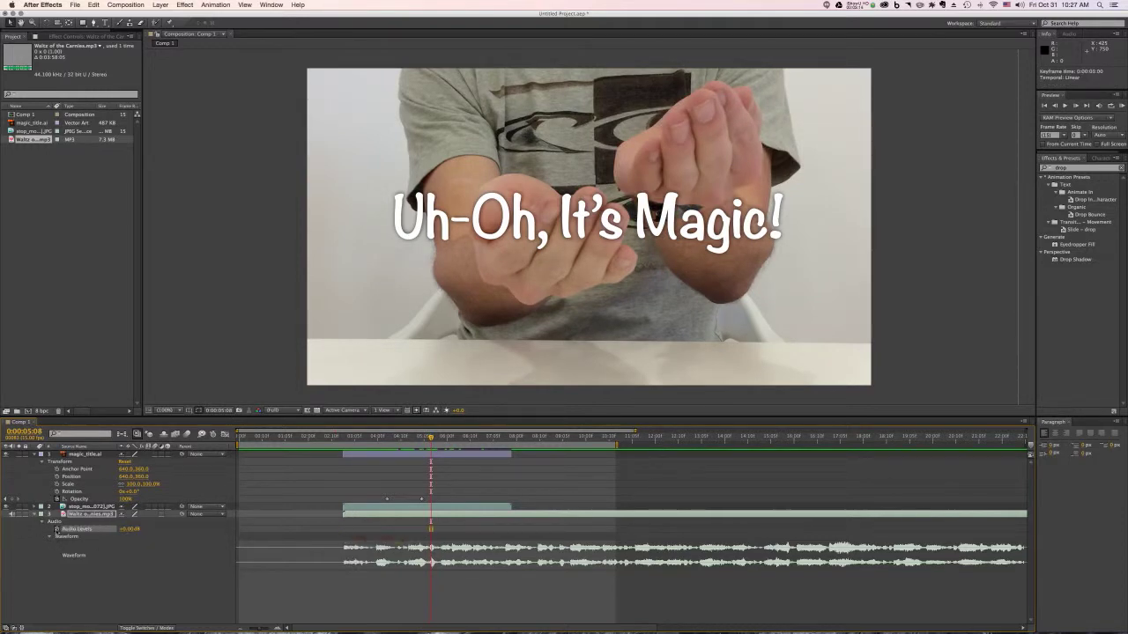
# - Play the composition from about 0:00:03:00 using standard playback and stop it
pyautogui.moveTo(431, 439); pyautogui.dragTo(341, 440)
pyautogui.press('space')
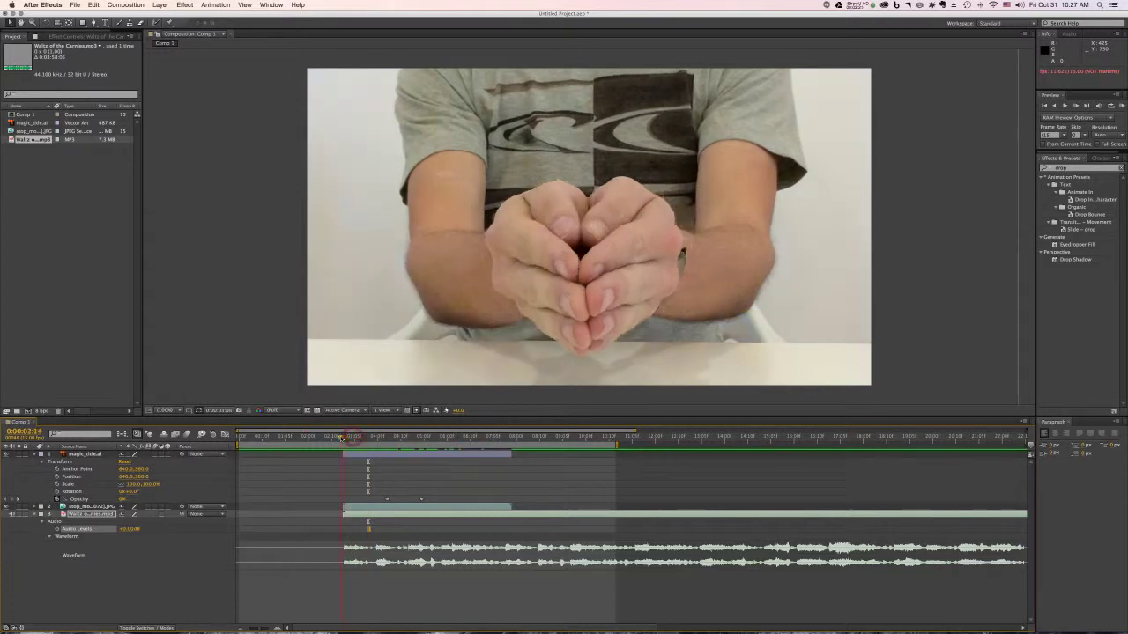
pyautogui.press('space')
pyautogui.press('space')
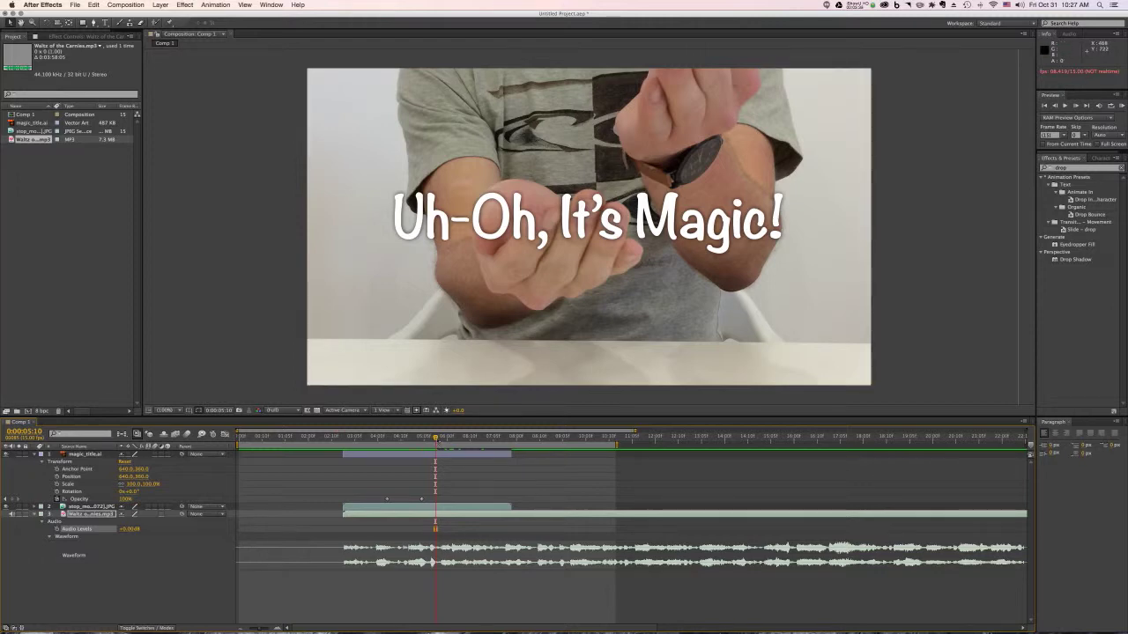
# - Run a RAM preview of Comp 1 with the music, and move the playhead to 0:00:07:11
pyautogui.moveTo(437, 438); pyautogui.dragTo(343, 438)
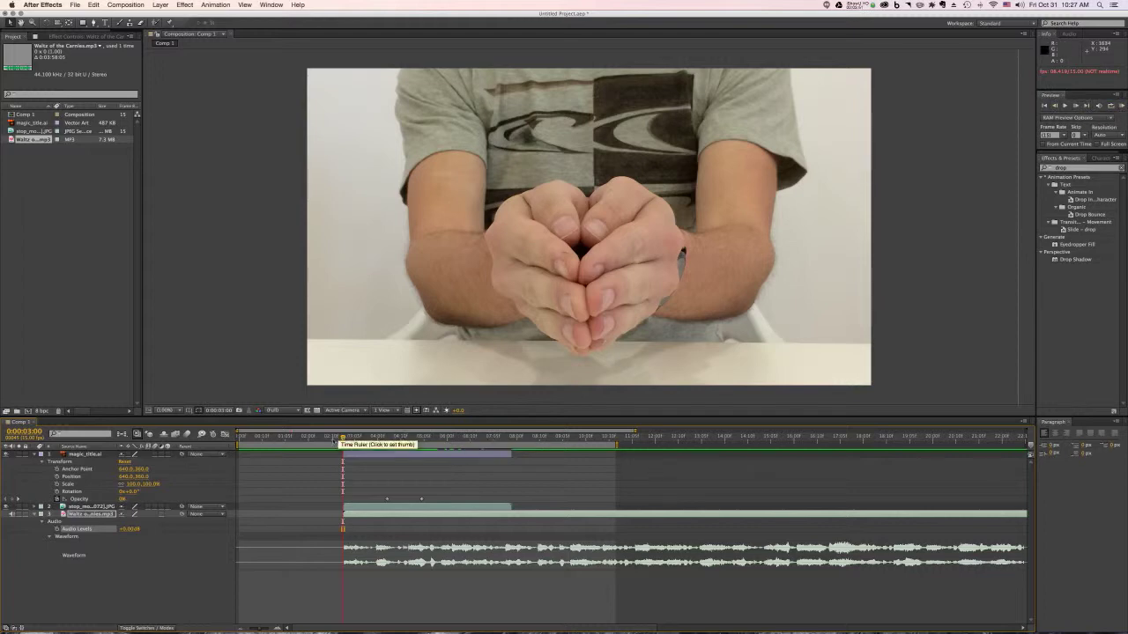
pyautogui.moveTo(342, 438); pyautogui.dragTo(322, 438)
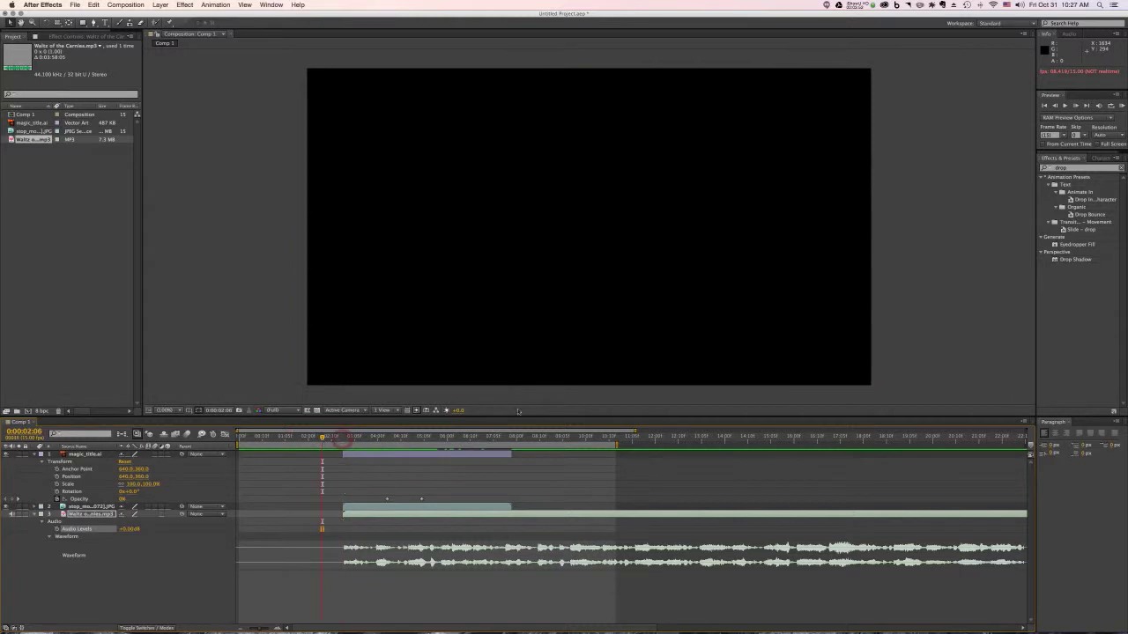
pyautogui.press('KP_0')
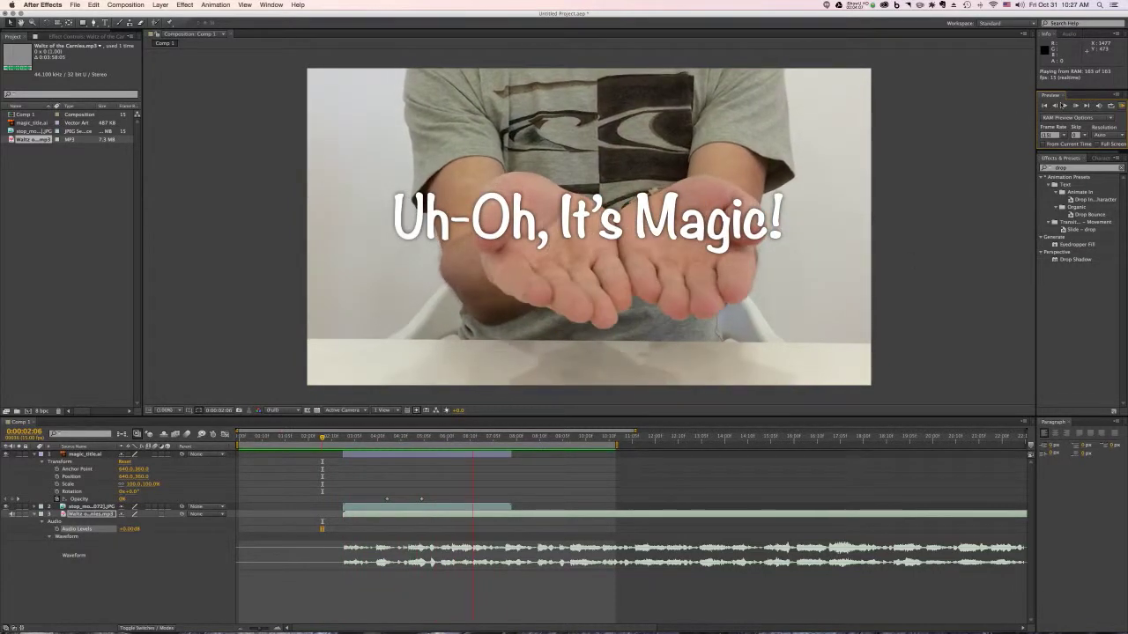
pyautogui.click(1121, 107)
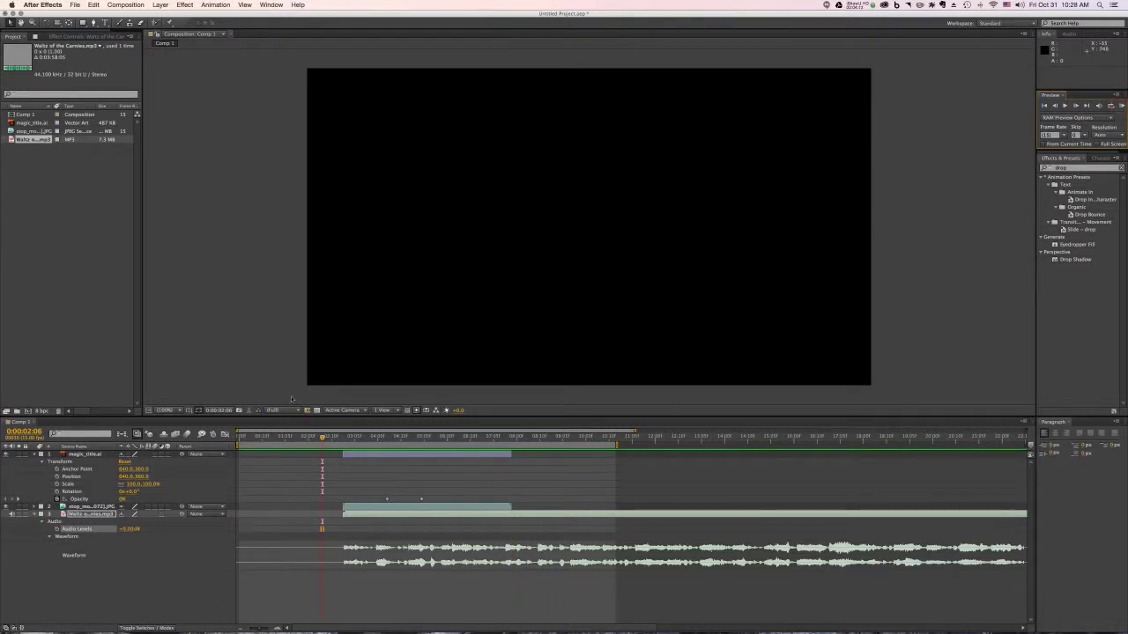
pyautogui.moveTo(324, 439); pyautogui.dragTo(507, 442)
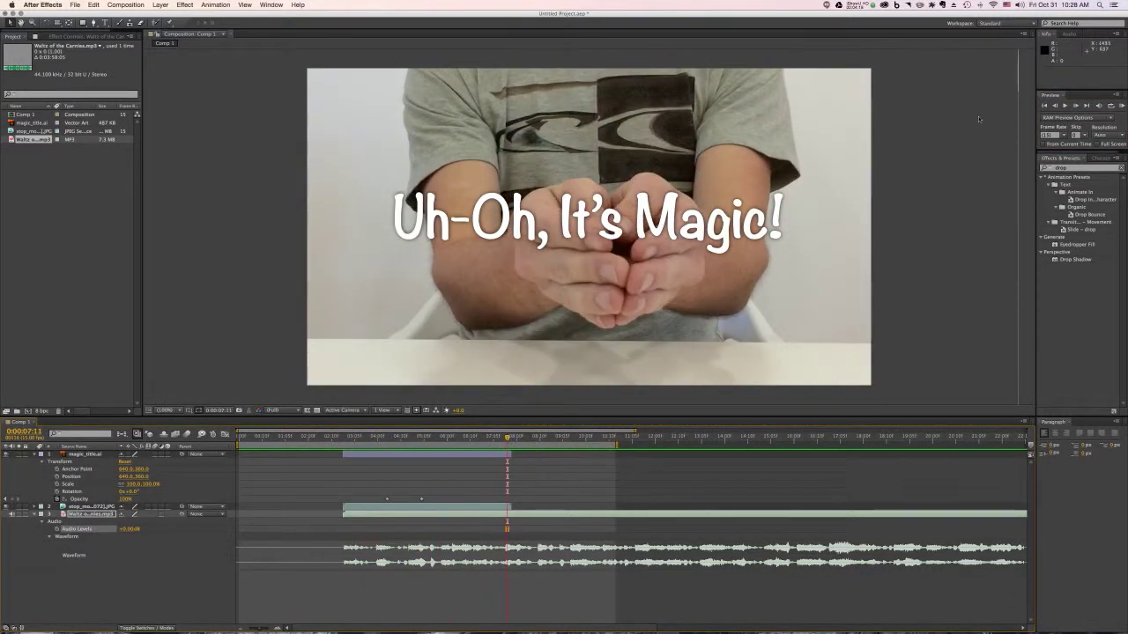